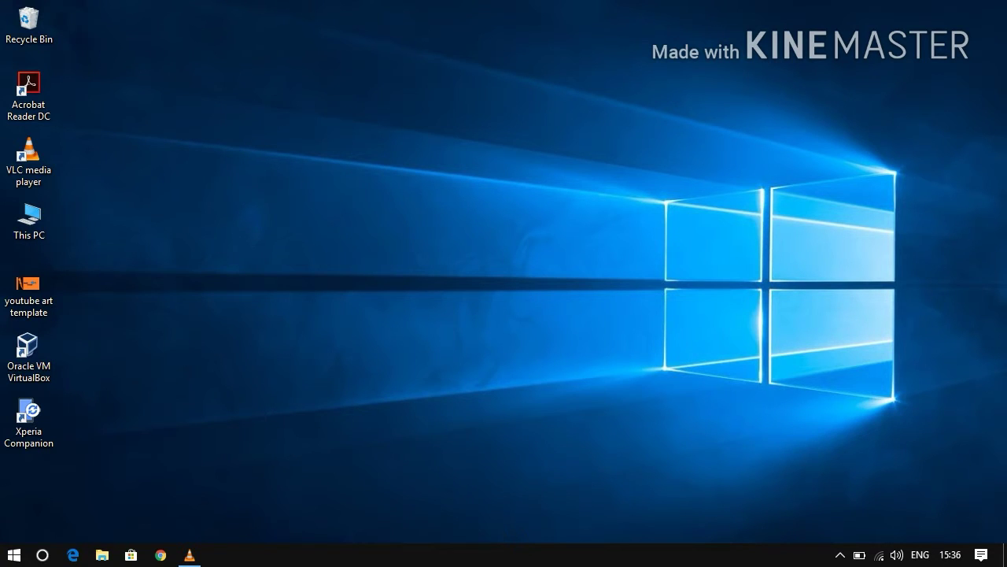
Open the Windows Temp folder by running the command "temp".
key("super+r")
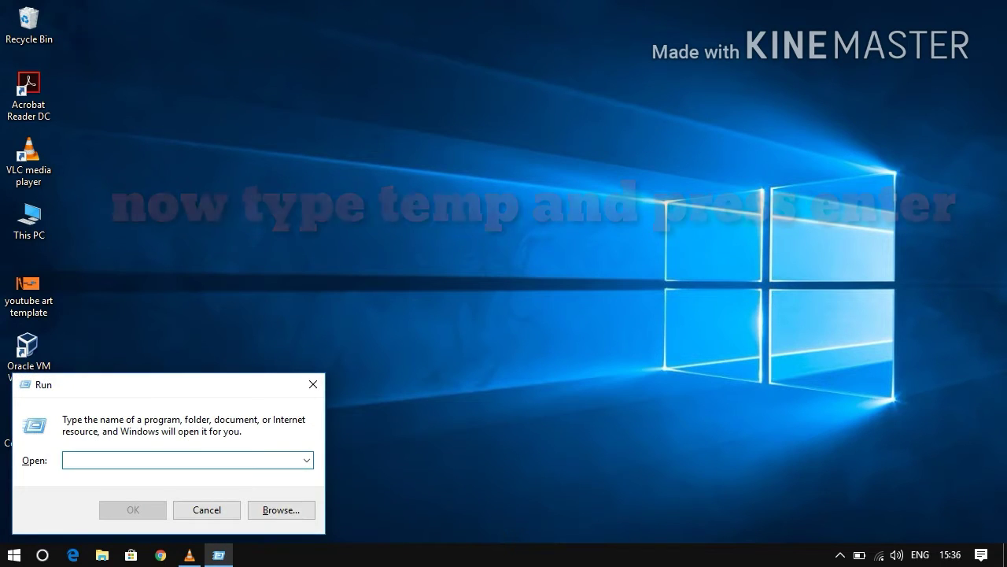
type("tem")
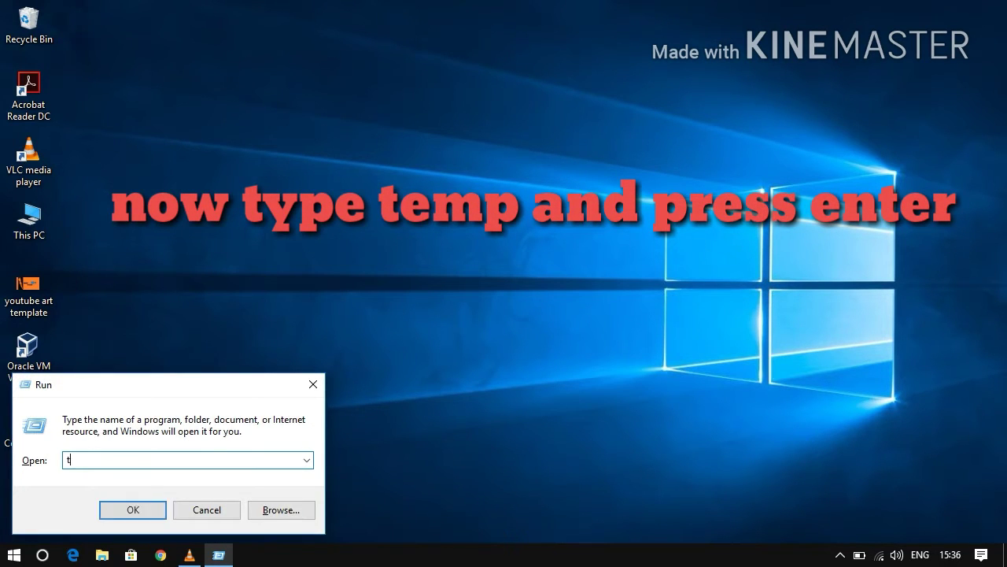
type("p")
key("Return")
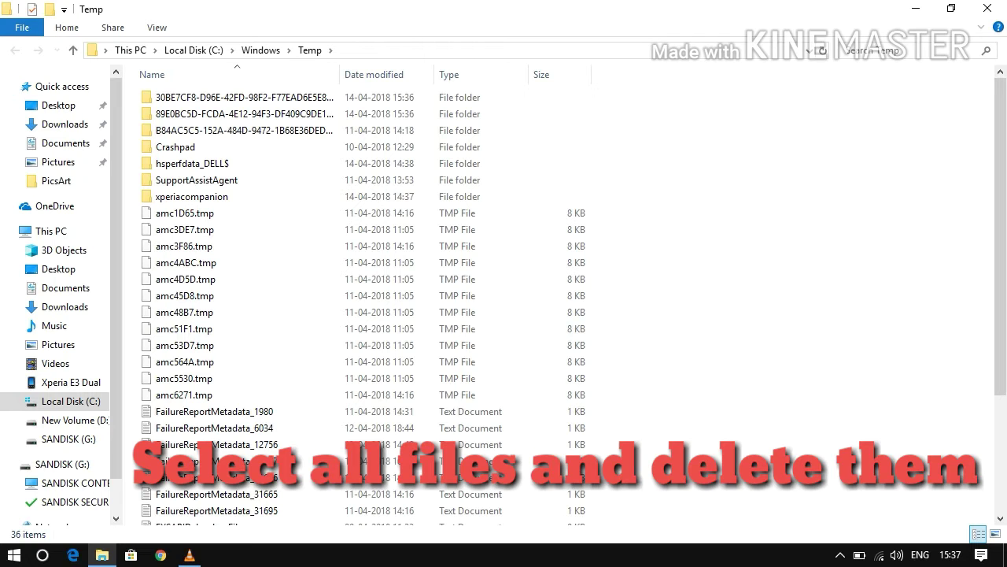
Delete all items in the Windows Temp folder, skipping all those in use or needing administrator permission, and close the folder.
left_click_drag(647, 108, 675, 129)
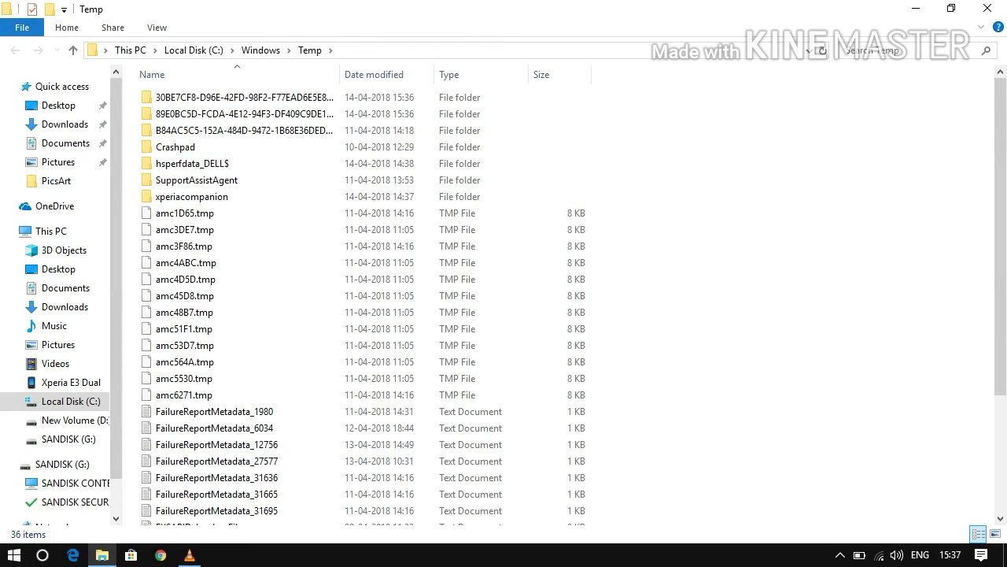
left_click_drag(603, 89, 210, 526)
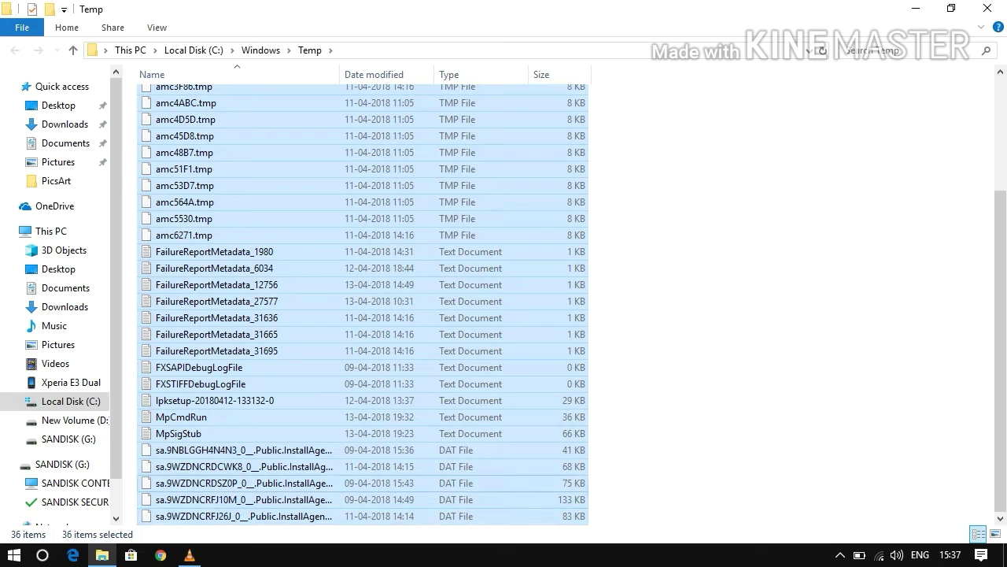
right_click(228, 469)
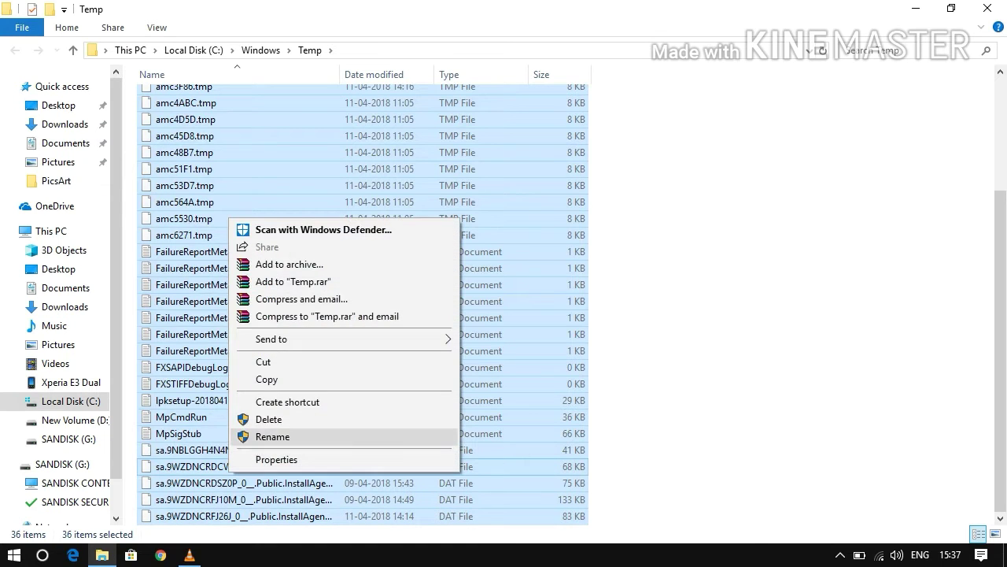
left_click(268, 418)
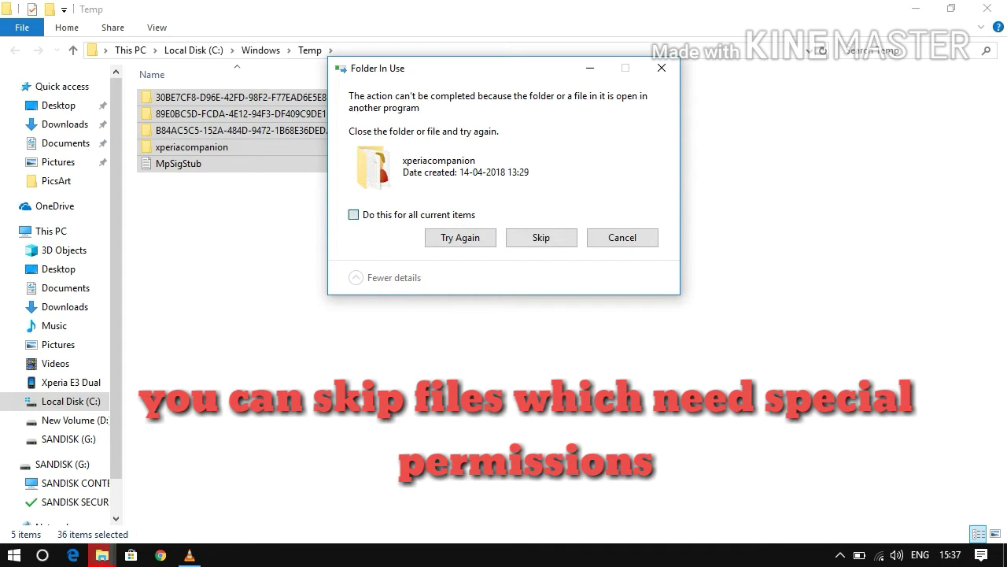
left_click(353, 214)
left_click(541, 237)
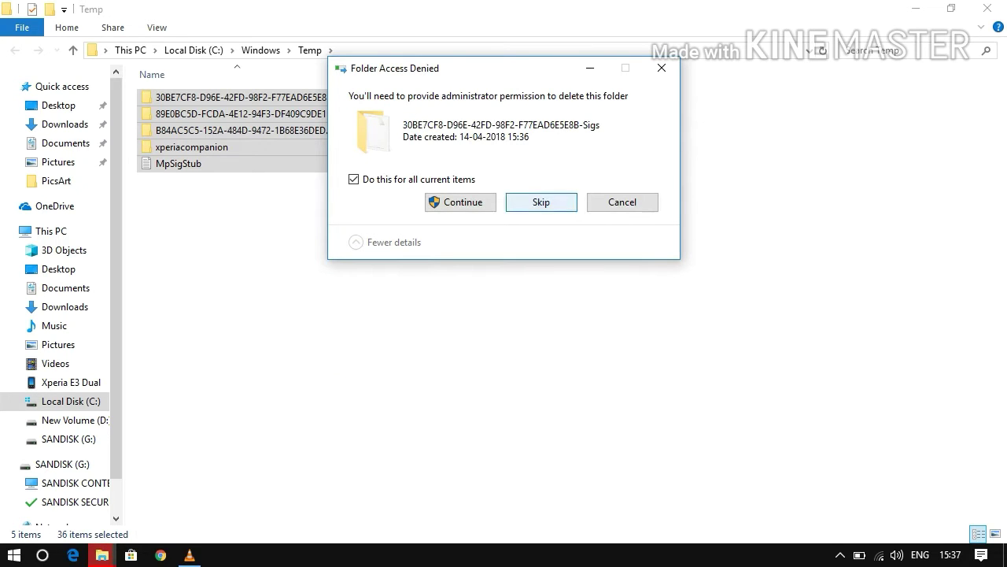
left_click(541, 202)
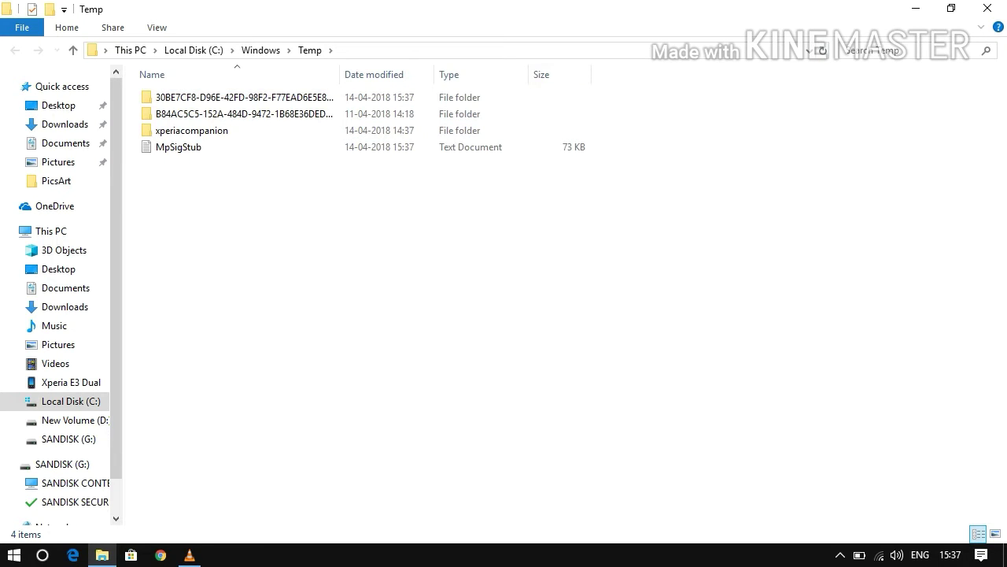
left_click(988, 8)
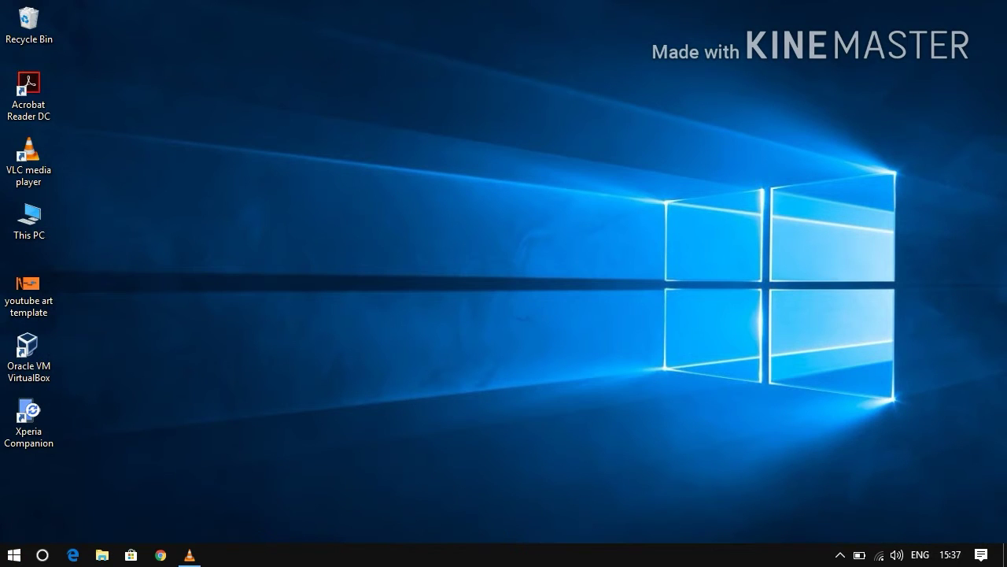
Open the user profile's local Temp folder by running the command "%temp%".
key("super")
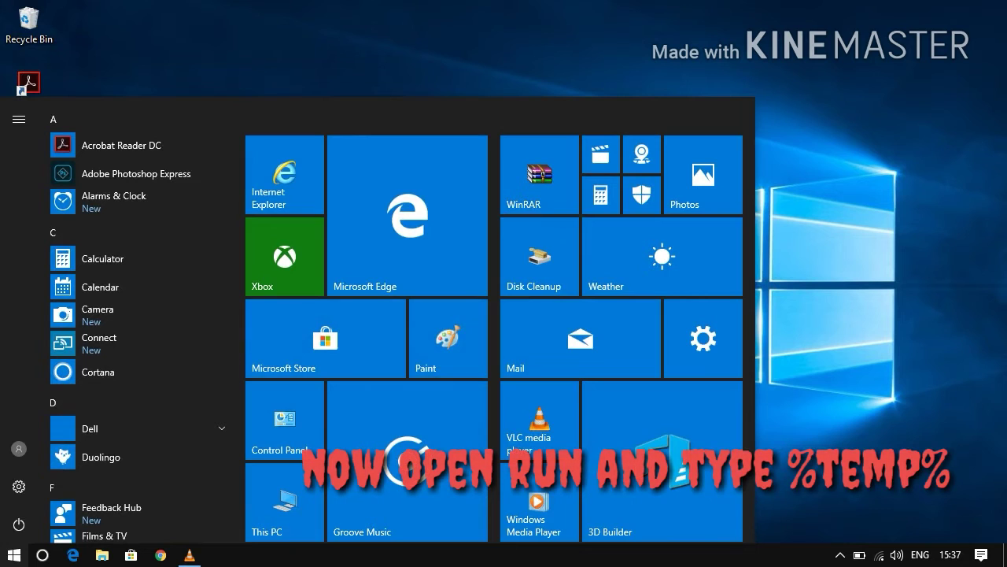
key("super+r")
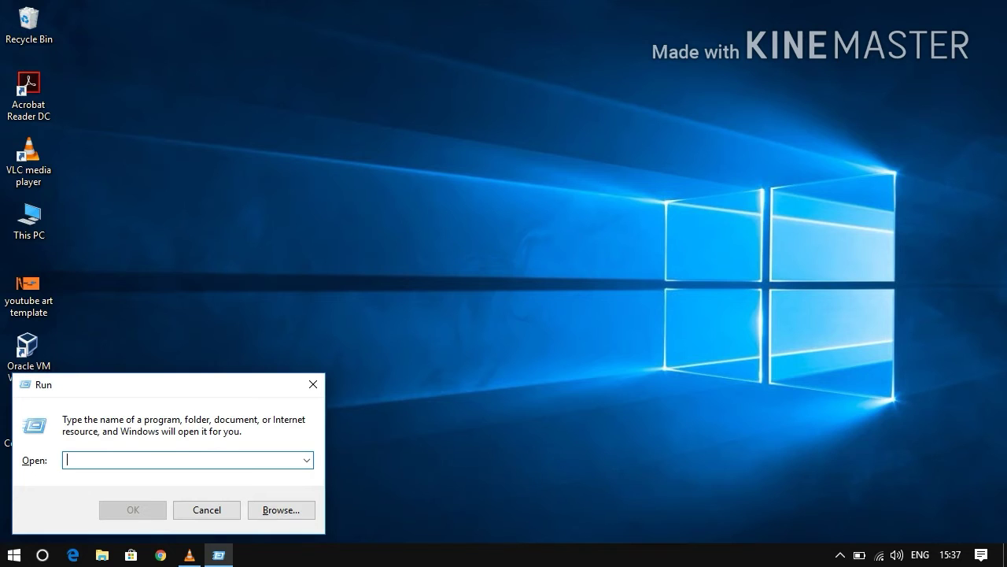
type("%")
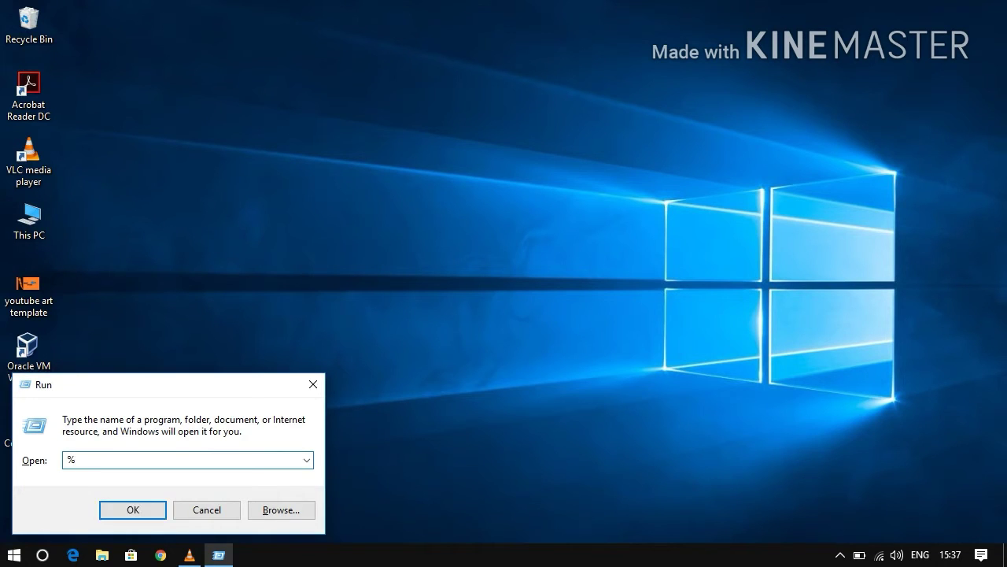
type("temp%")
key("Return")
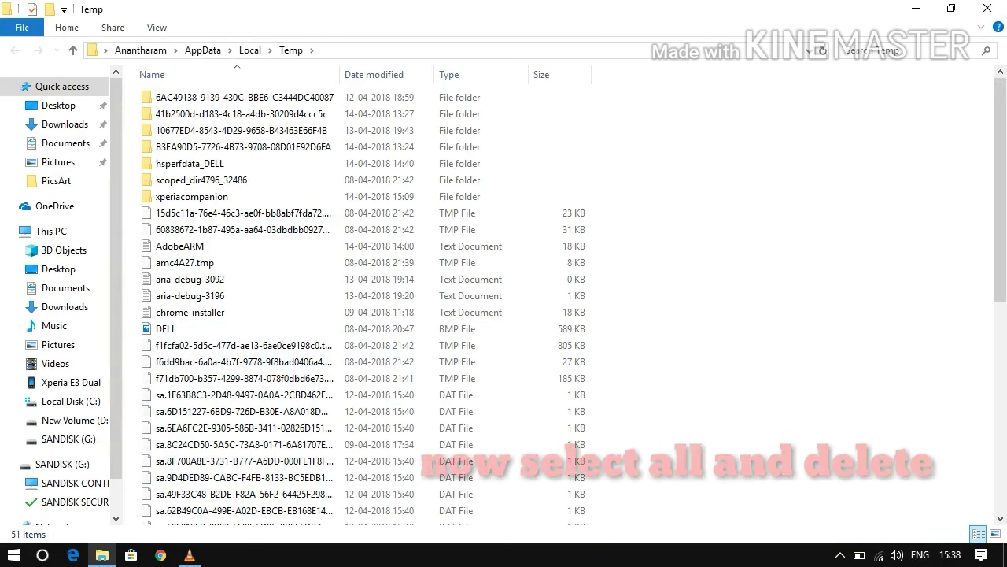
Delete all items in the user's local Temp folder, skipping all those in use, and close the folder.
left_click_drag(635, 90, 195, 551)
mouse_move(188, 555)
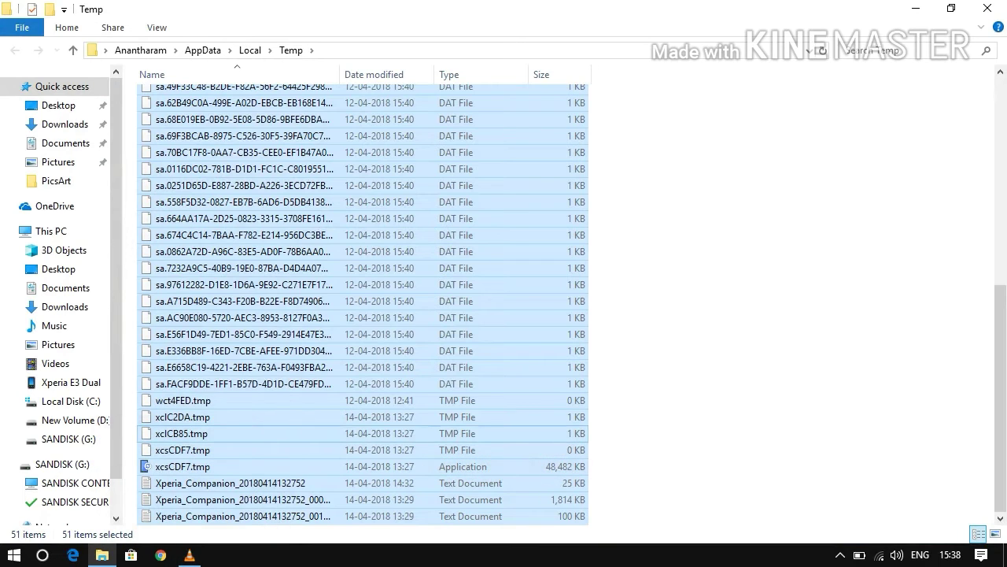
right_click(336, 151)
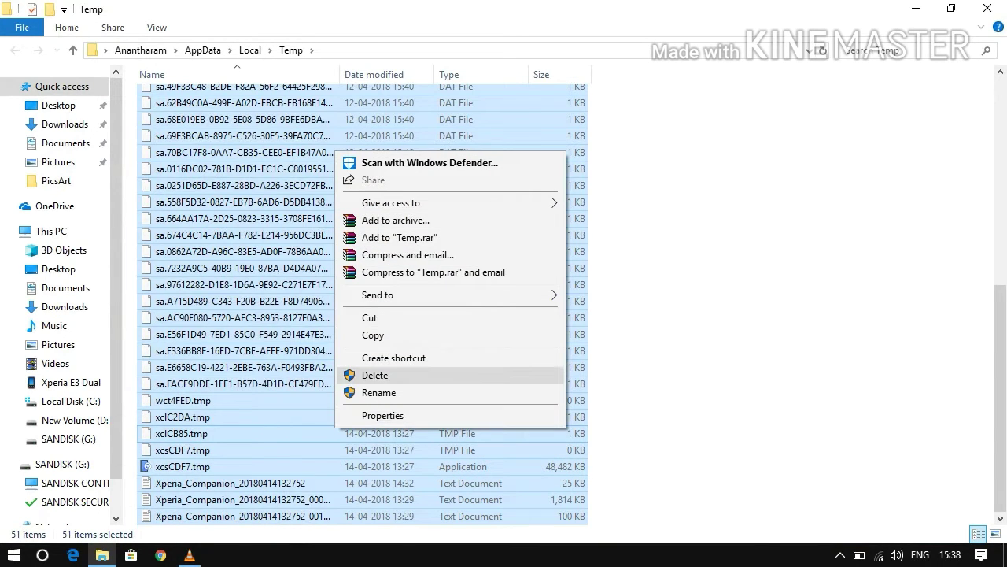
left_click(374, 375)
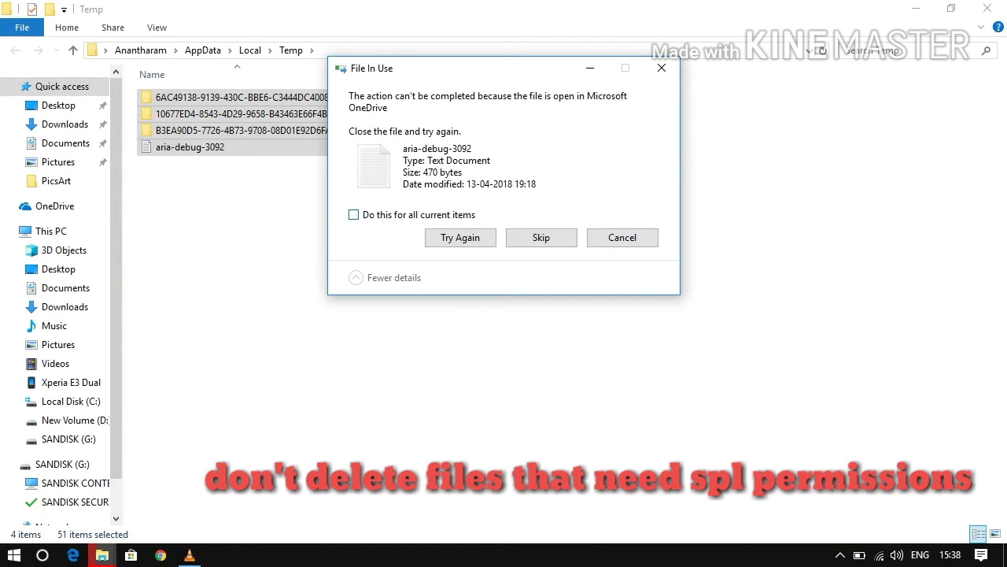
left_click(353, 214)
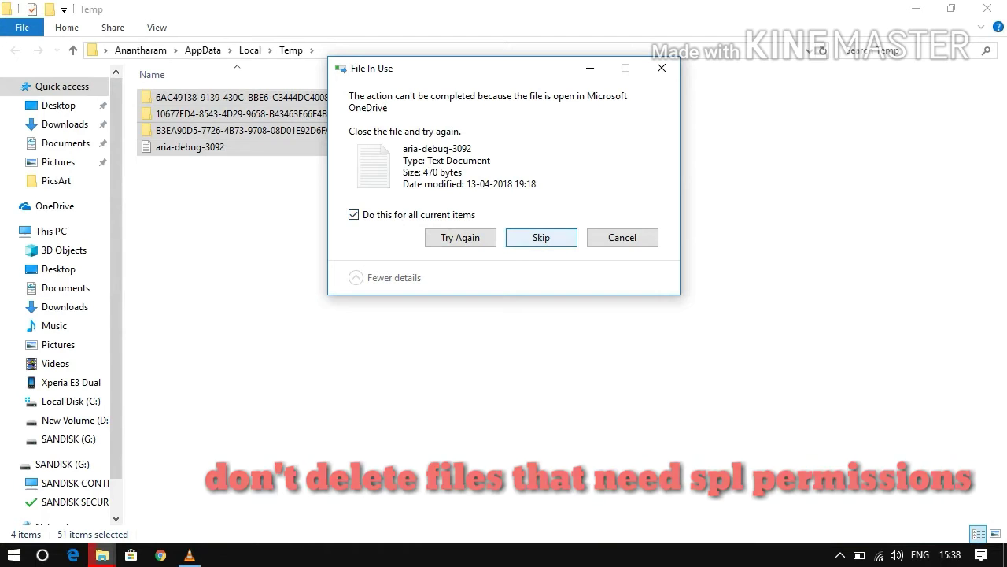
left_click(540, 237)
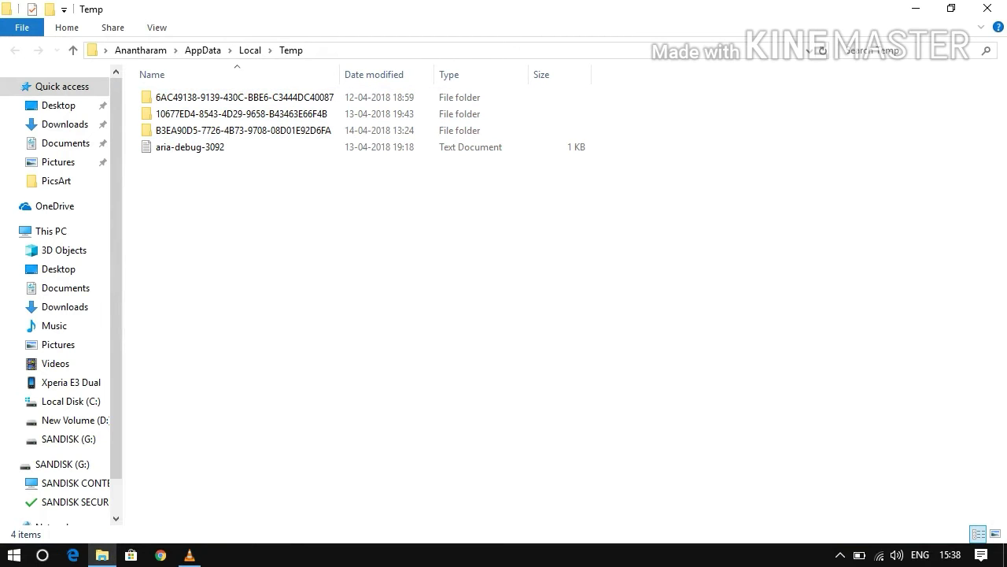
left_click(987, 8)
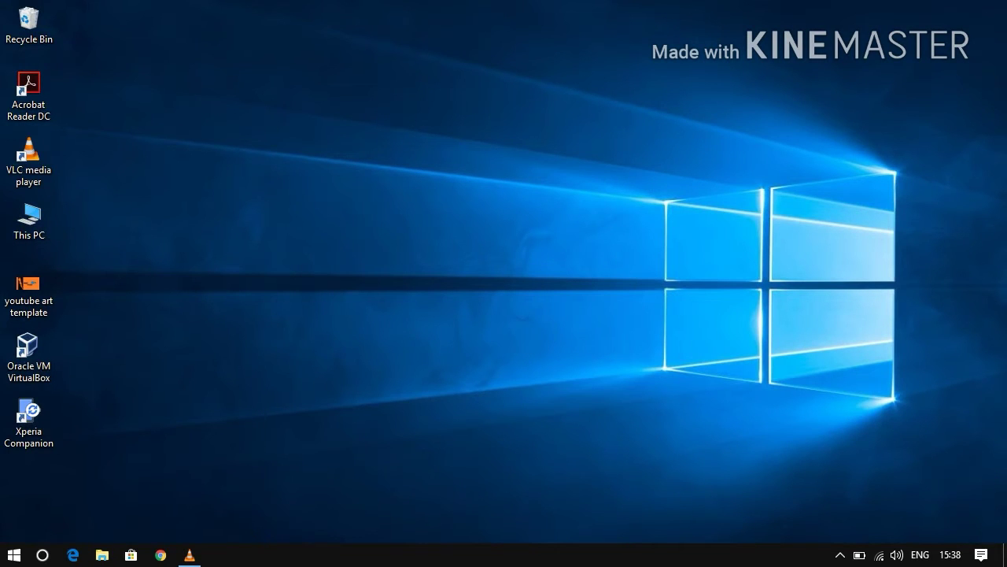
Open the Windows Prefetch folder by running the command "prefetch" and grant permanent access to it.
key("super+r")
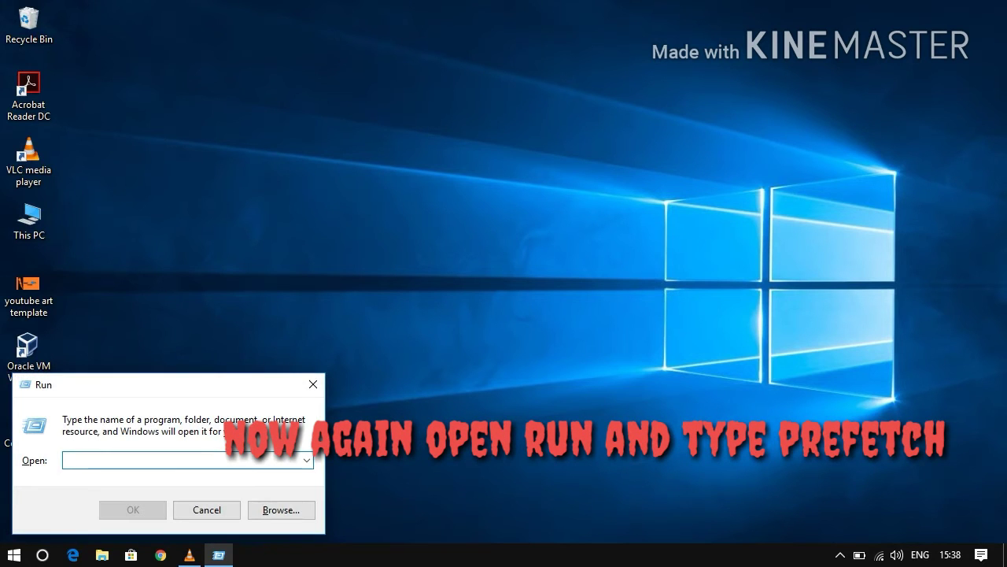
type("pref")
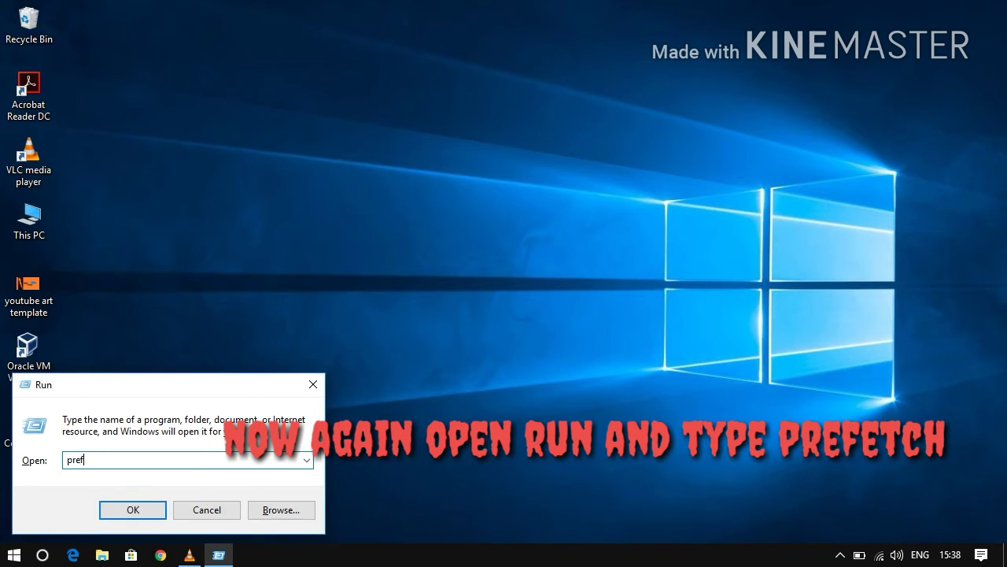
type("etch")
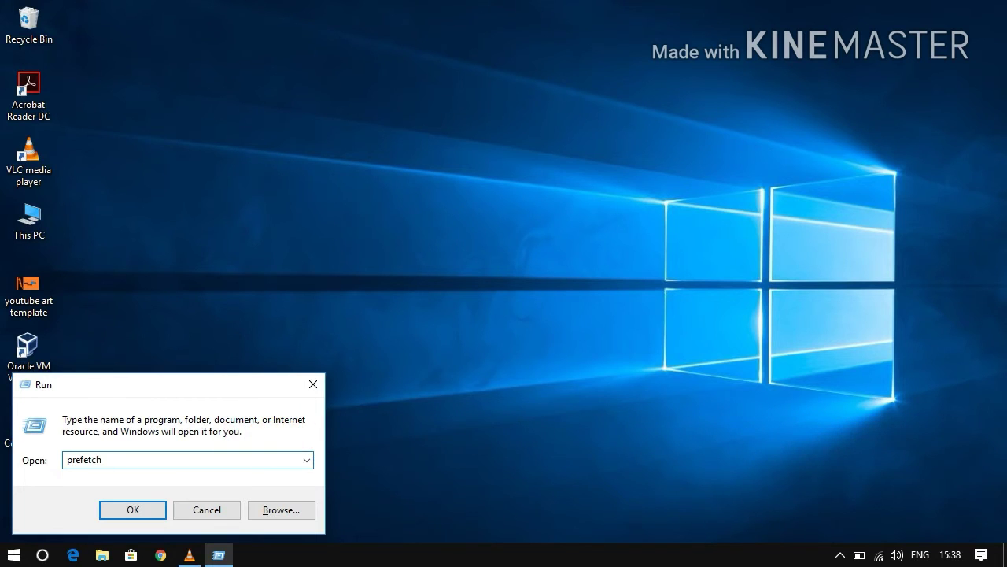
key("Return")
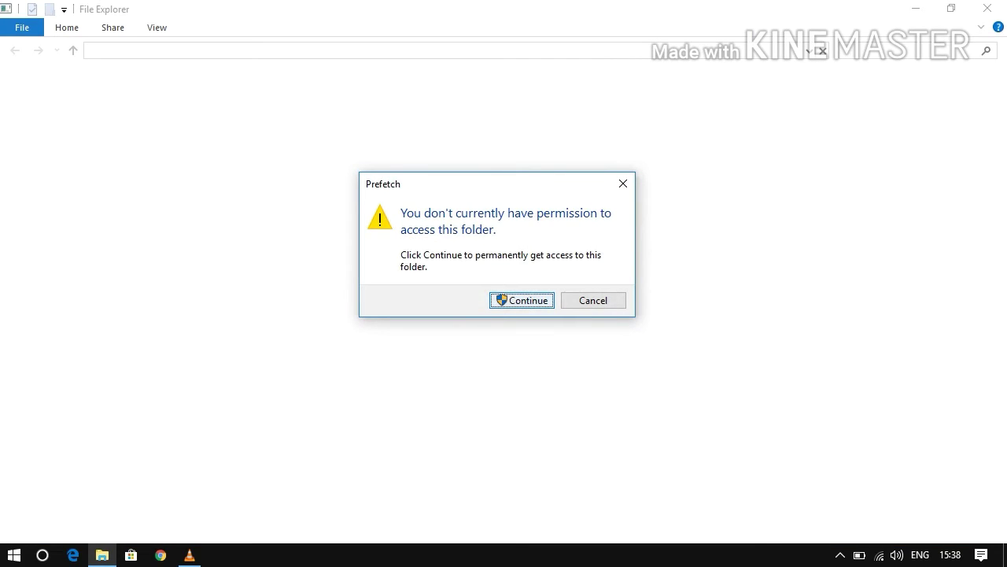
key("Return")
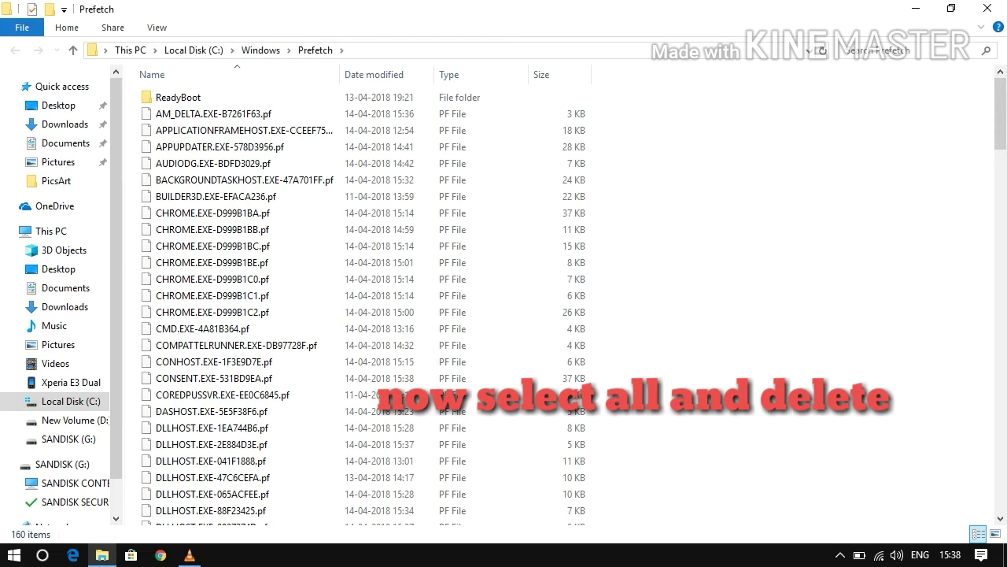
Delete all items in the Prefetch folder, skipping the file in use, and close the folder.
left_click_drag(563, 106, 463, 150)
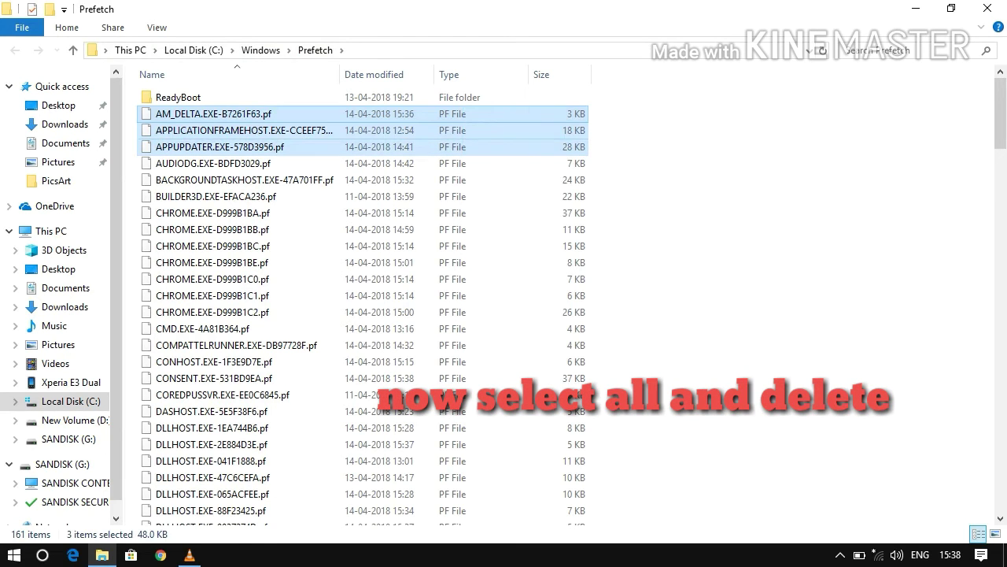
key("Escape")
left_click_drag(620, 86, 284, 525)
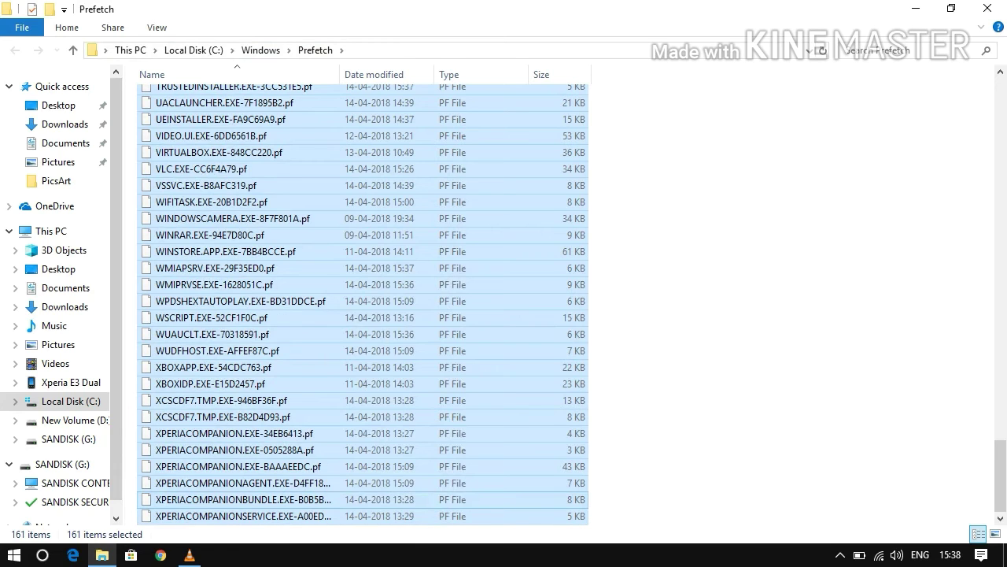
right_click(326, 244)
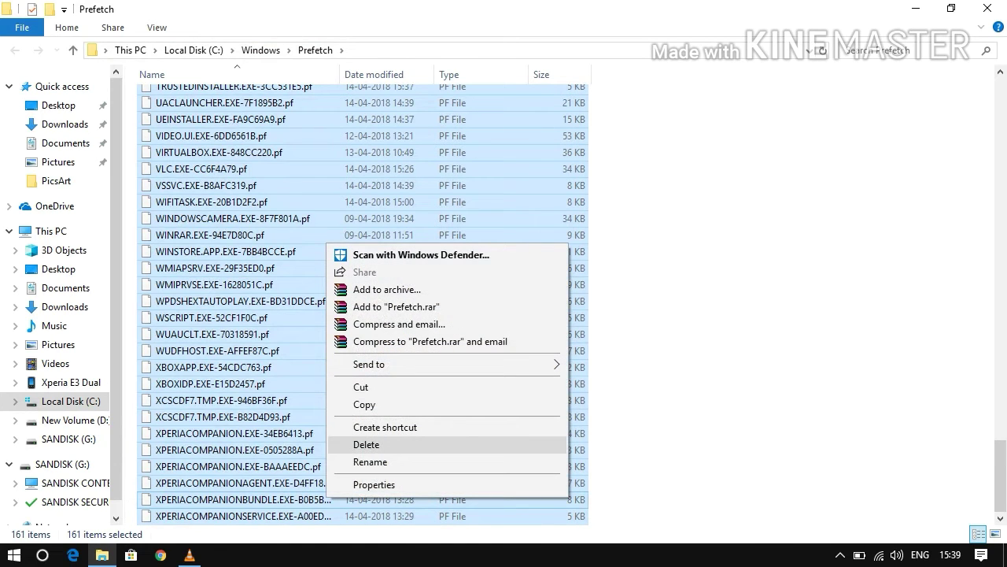
left_click(366, 444)
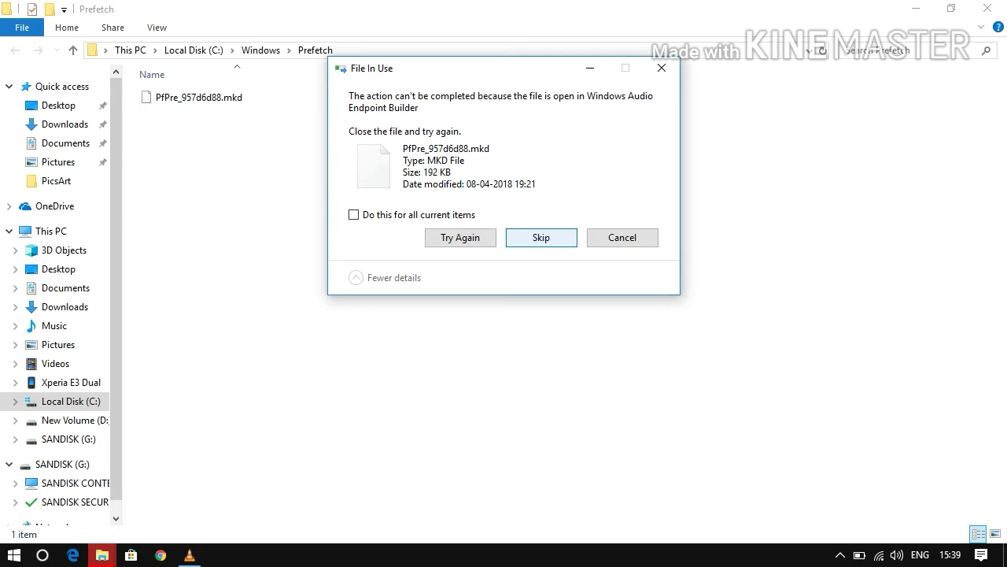
left_click(541, 237)
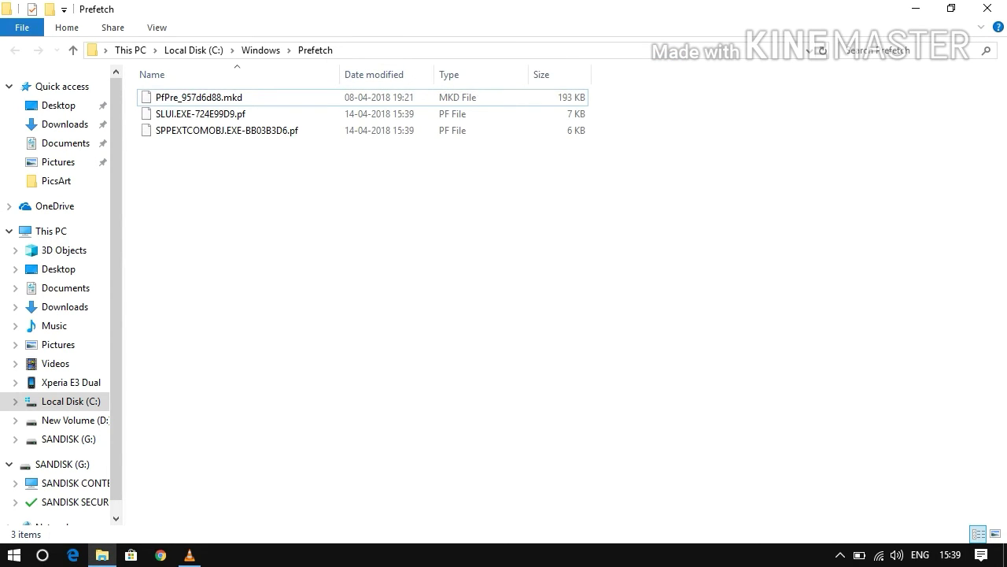
left_click(988, 8)
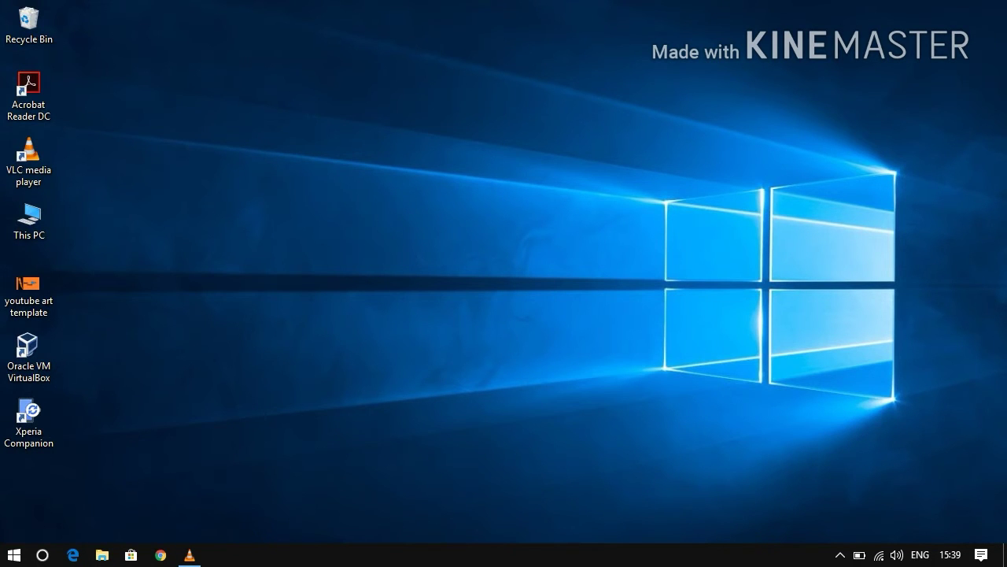
Open Task Manager from the desktop and expand it to show more details.
right_click(529, 562)
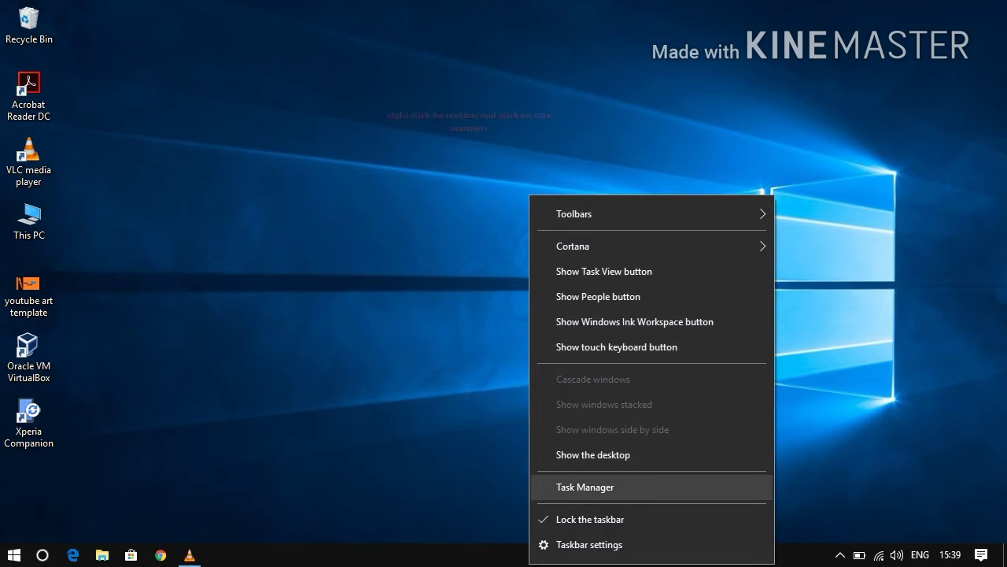
left_click(584, 486)
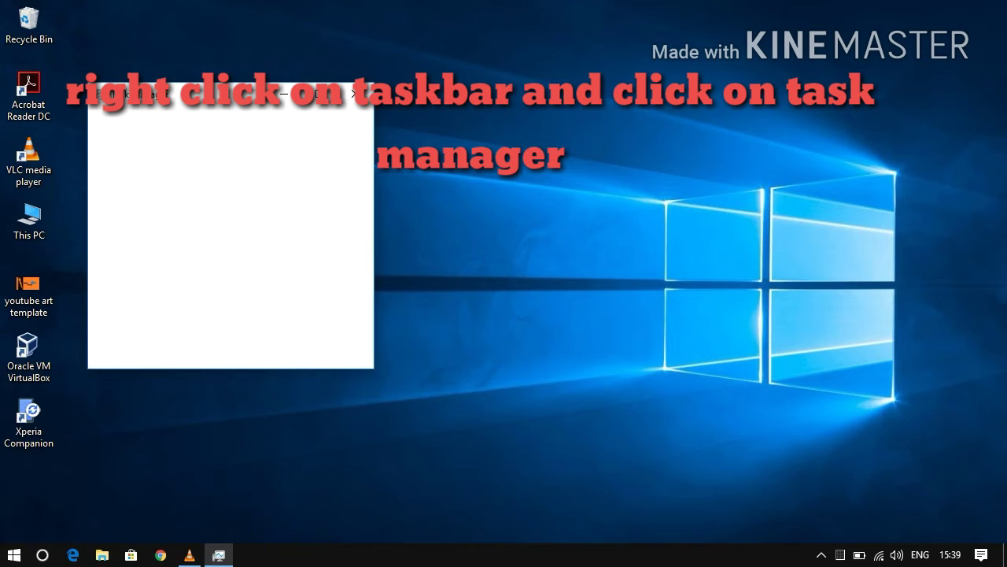
left_click(319, 94)
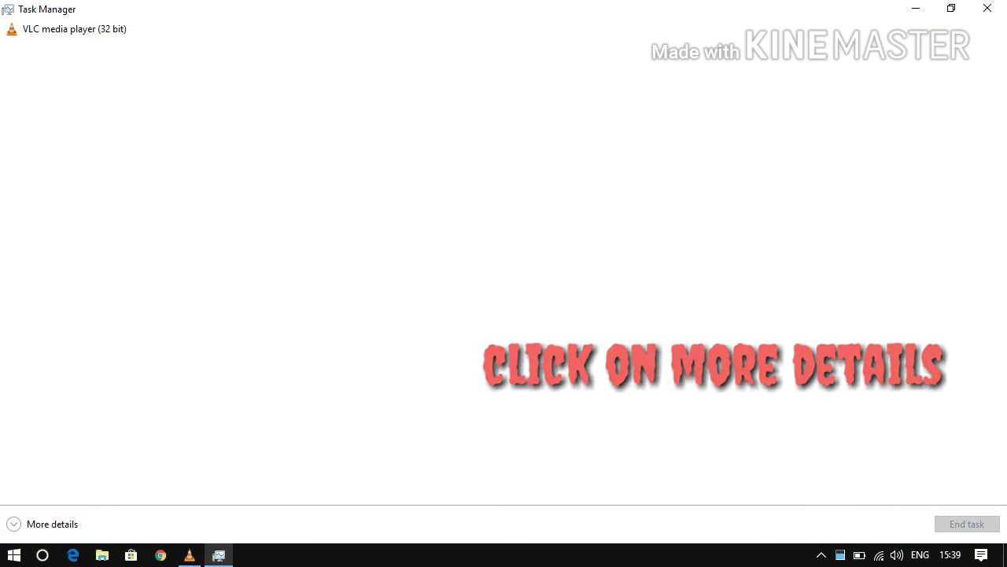
left_click(42, 523)
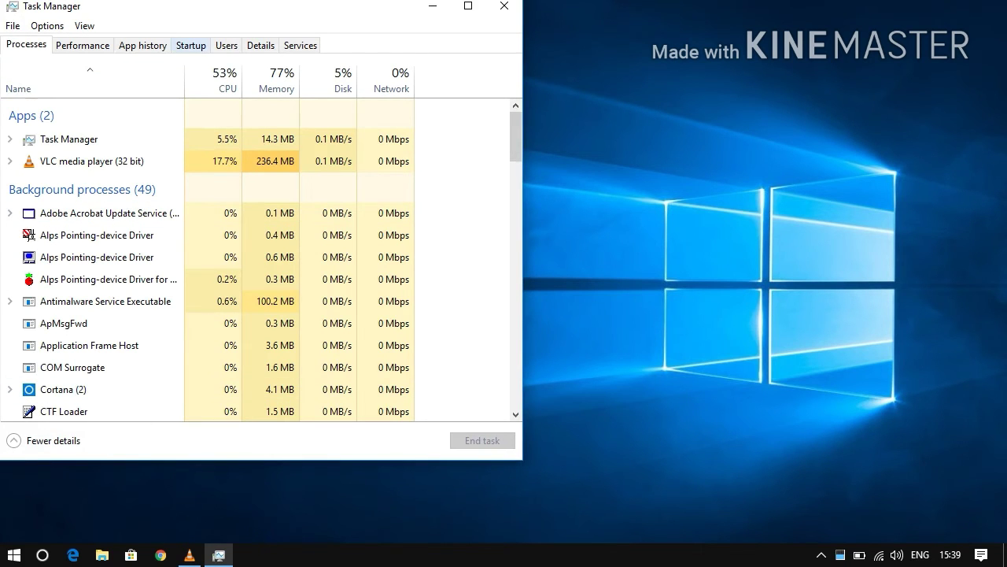
Disable Microsoft OneDrive from launching at Windows startup.
left_click(191, 45)
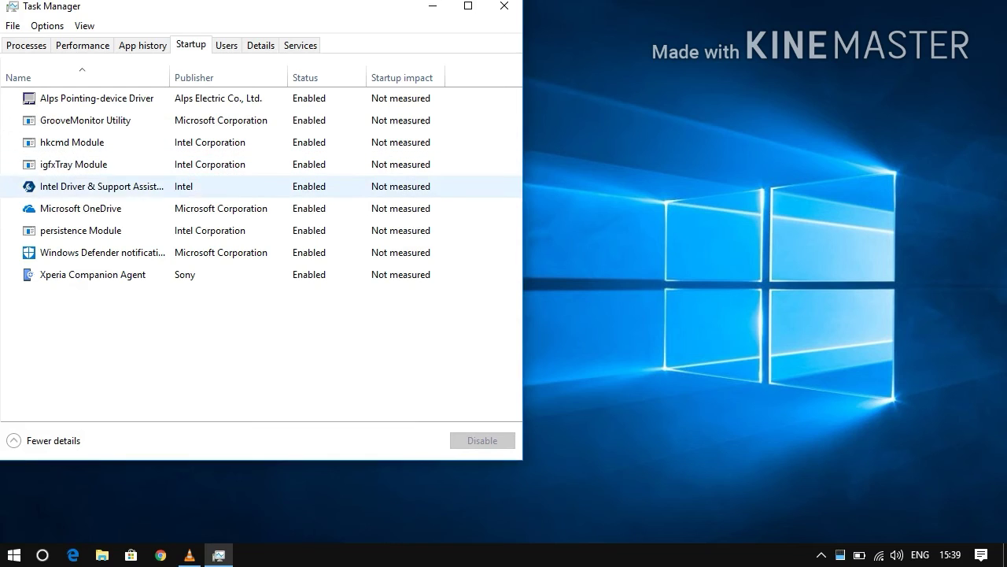
left_click(220, 208)
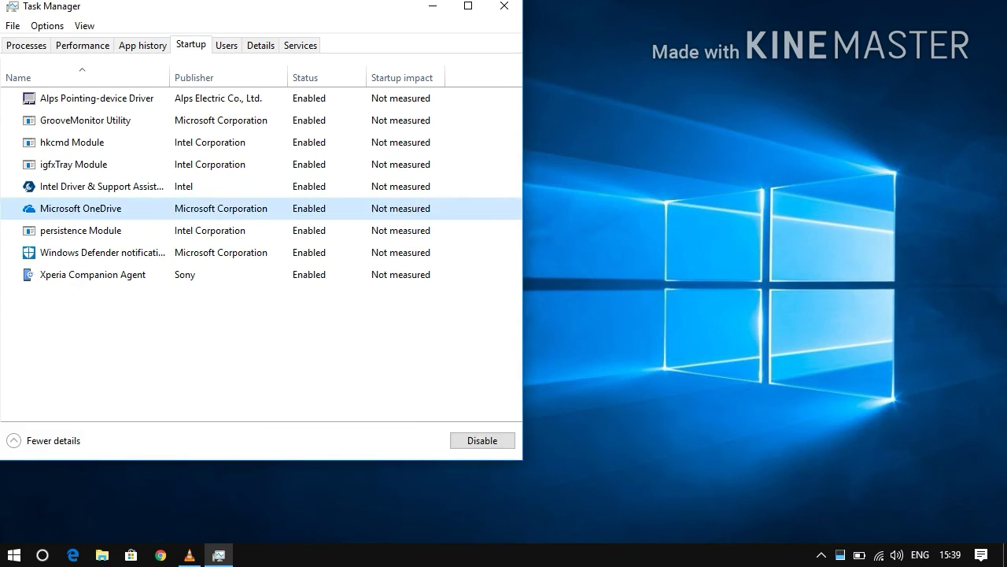
right_click(183, 206)
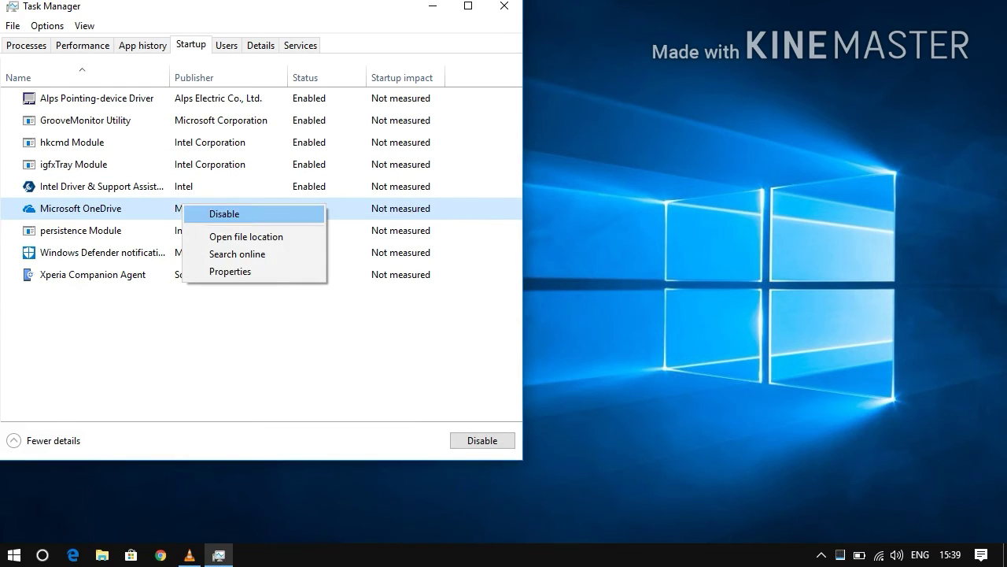
left_click(224, 213)
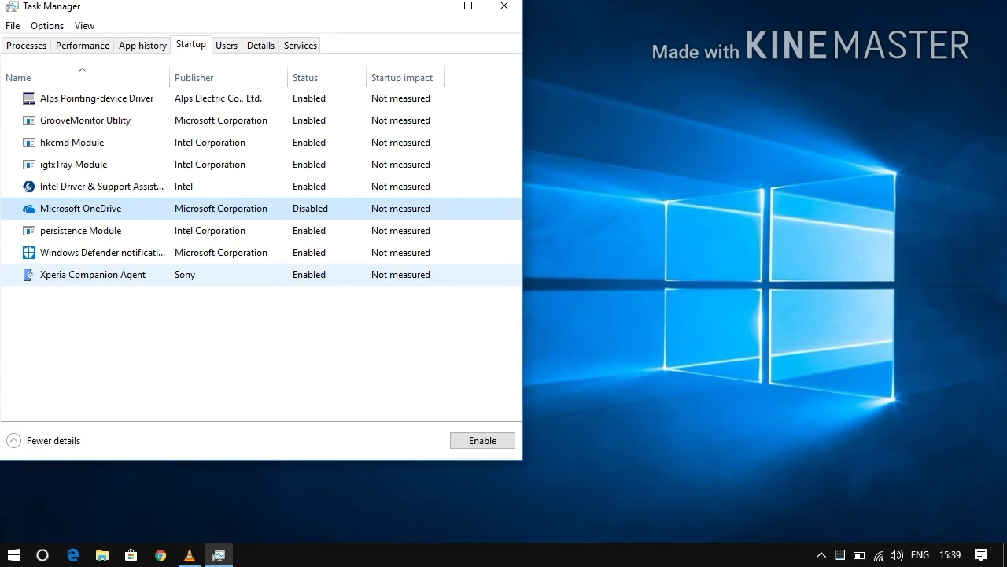
Disable the Xperia Companion Agent startup program and close Task Manager.
left_click(184, 274)
right_click(192, 268)
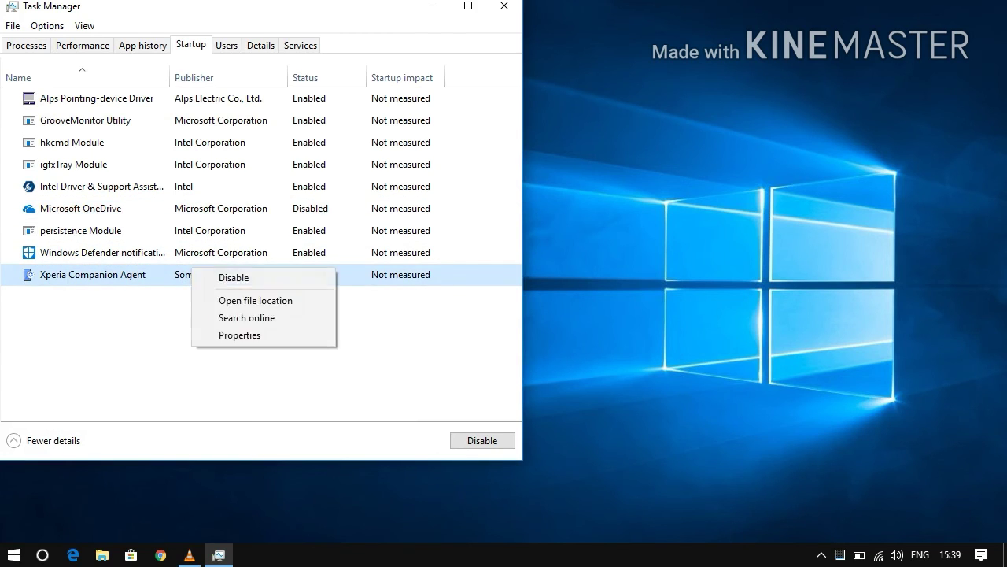
key("Return")
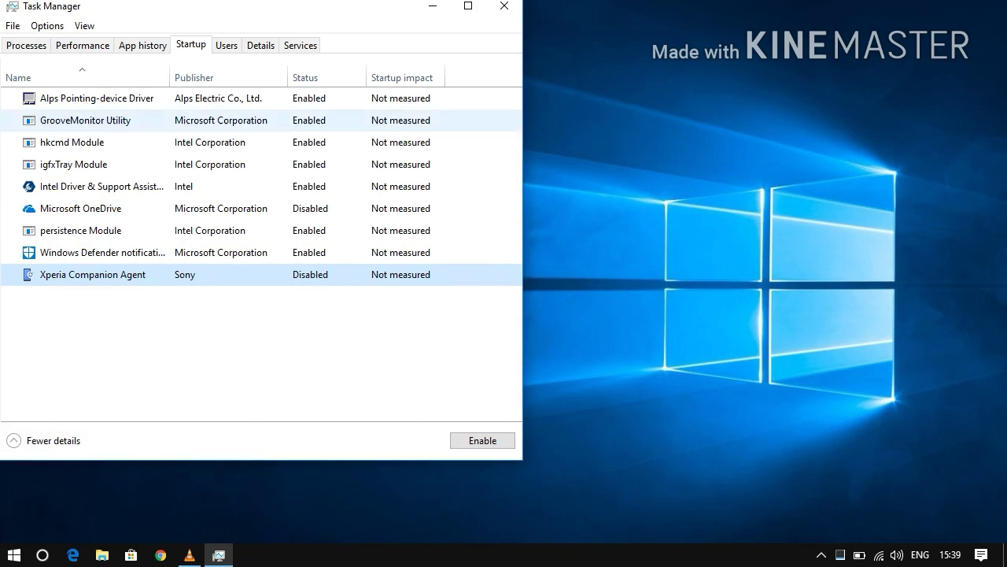
left_click(505, 6)
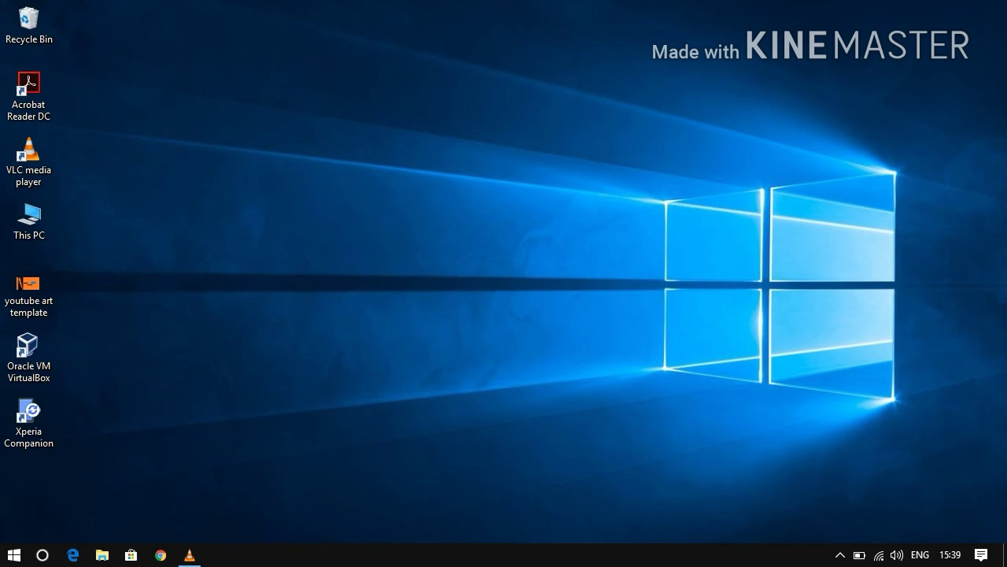